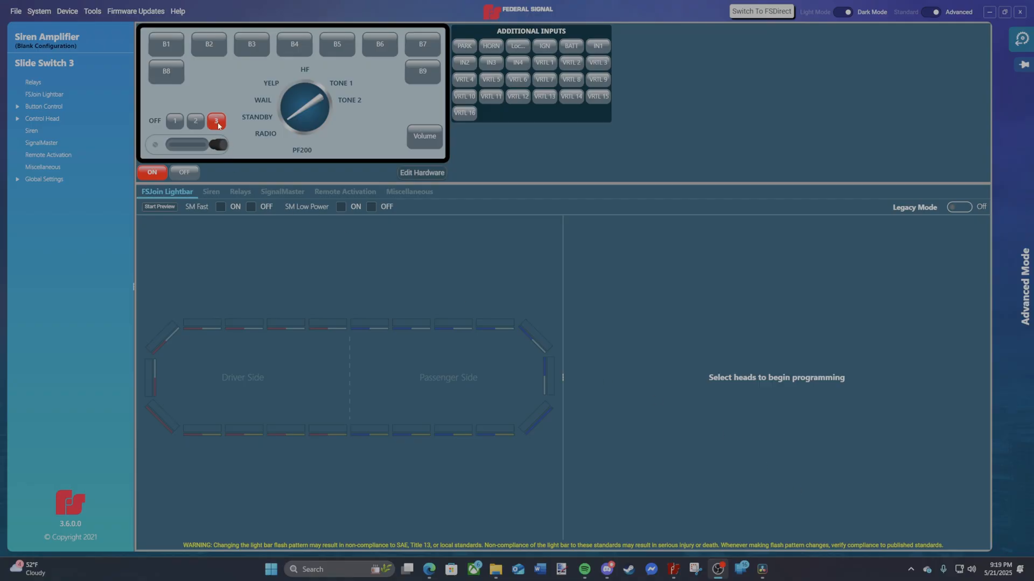
Turn on Legacy Mode for slide switch 3, set its lightbar flash pattern to Pursuit and preview it.
left_click(490, 246)
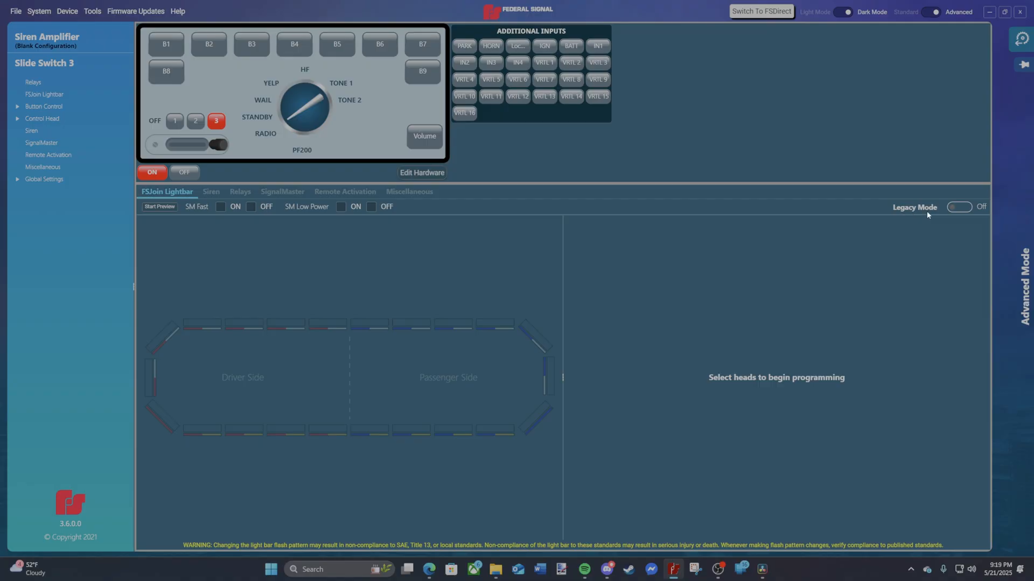
left_click(958, 210)
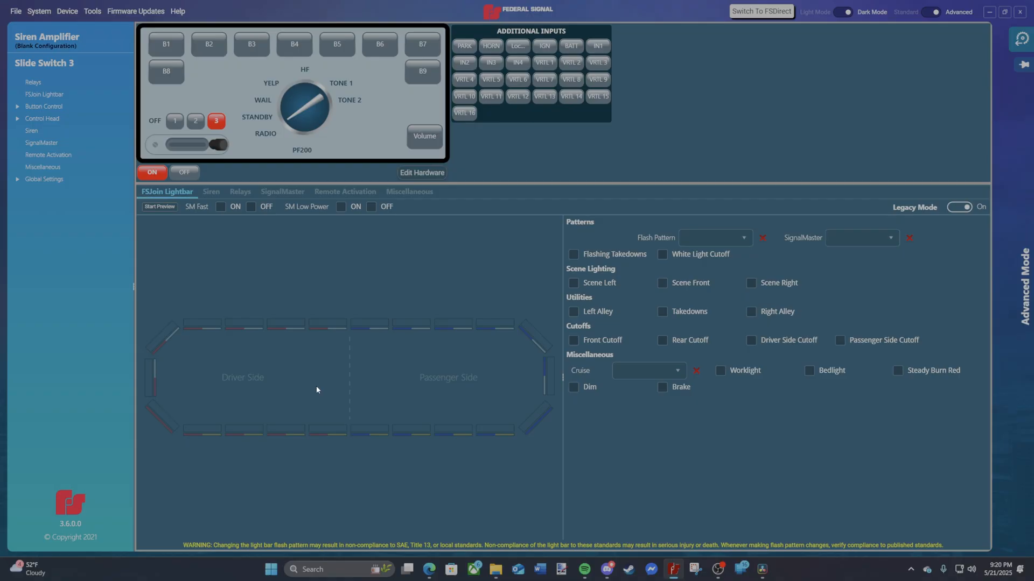
left_click(707, 243)
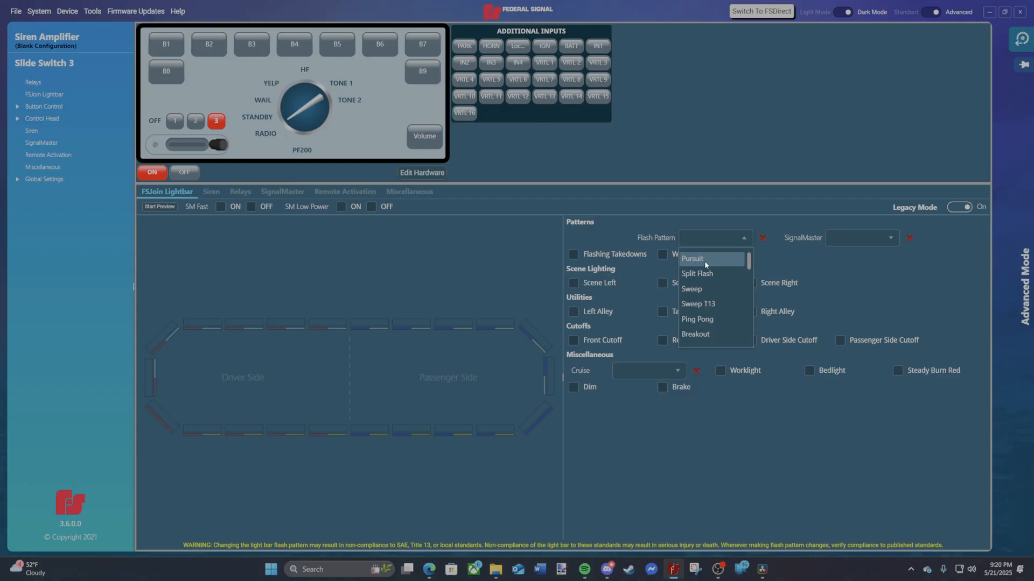
left_click(704, 260)
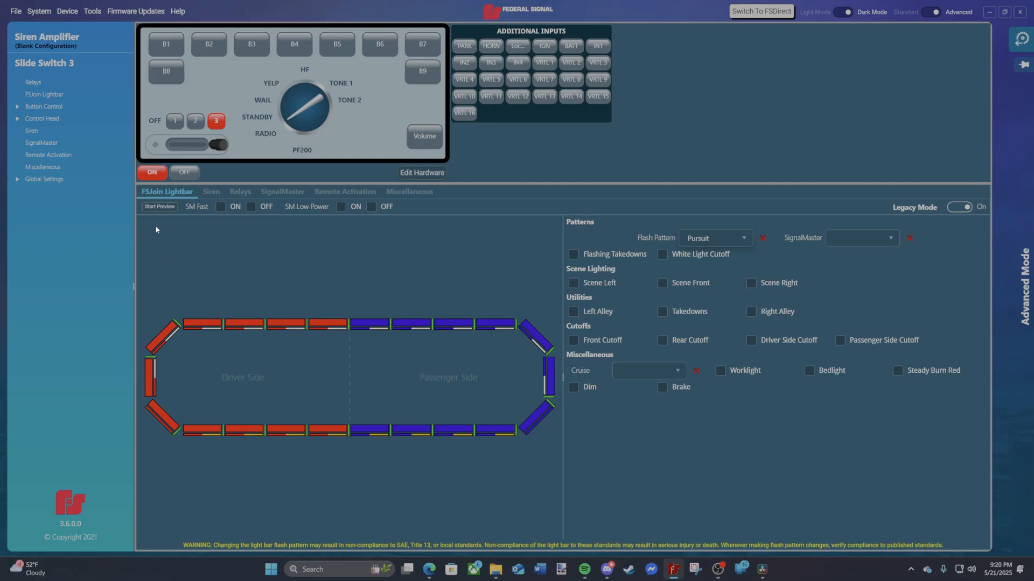
left_click(153, 209)
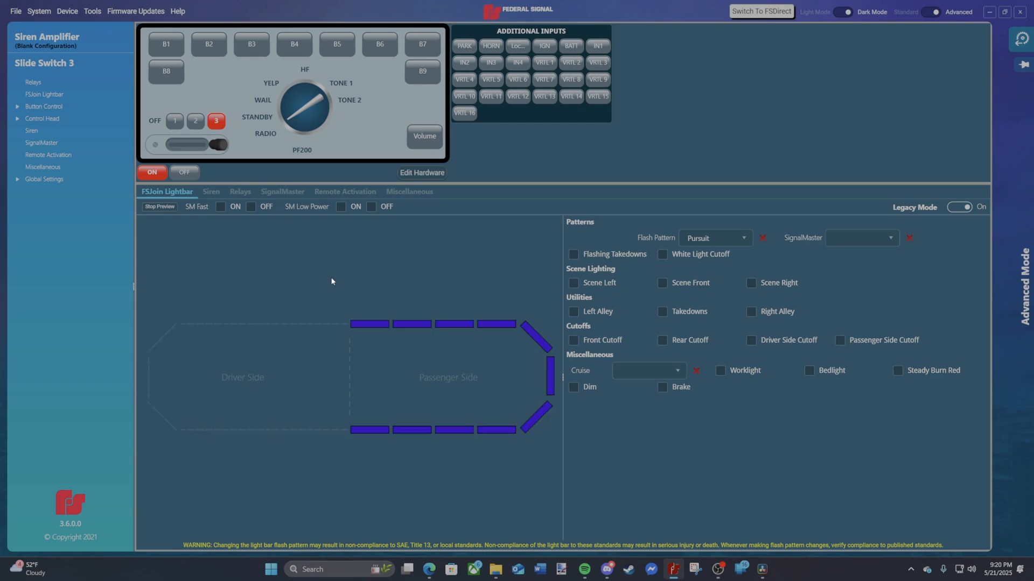
left_click(157, 207)
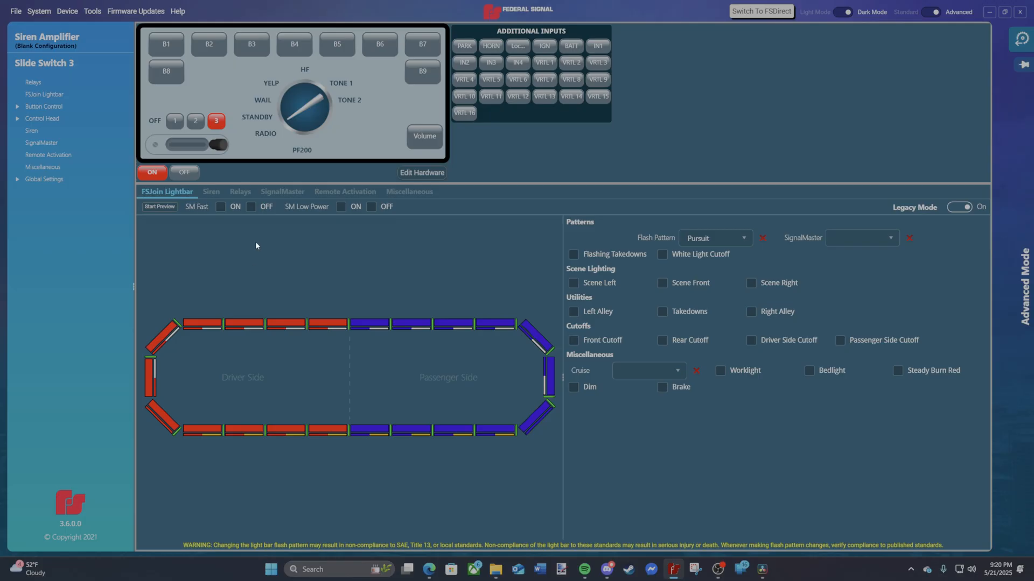
Create an additional feature on slide switch 3 and name it Slide Switch 3 Park.
right_click(218, 127)
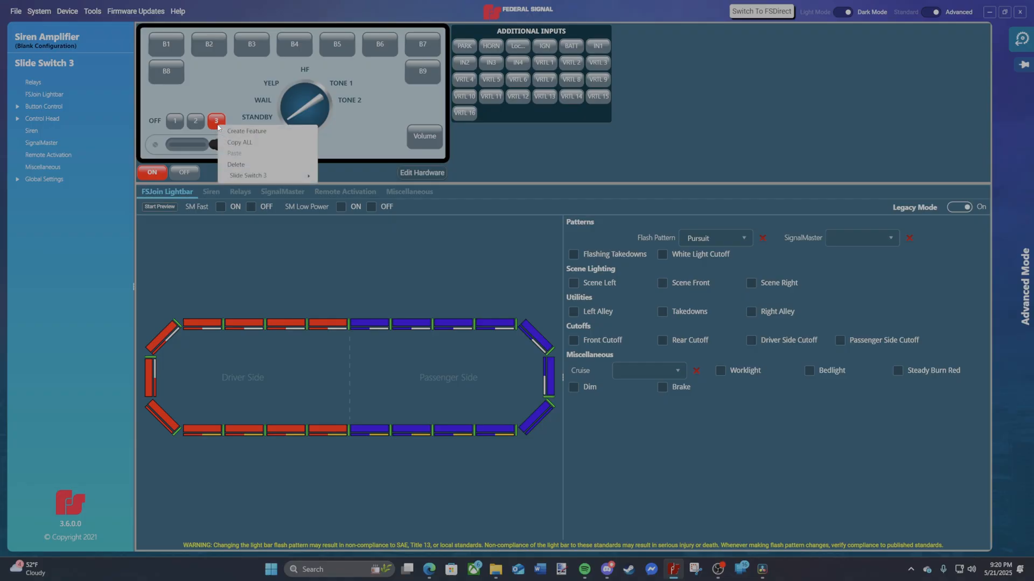
left_click(230, 132)
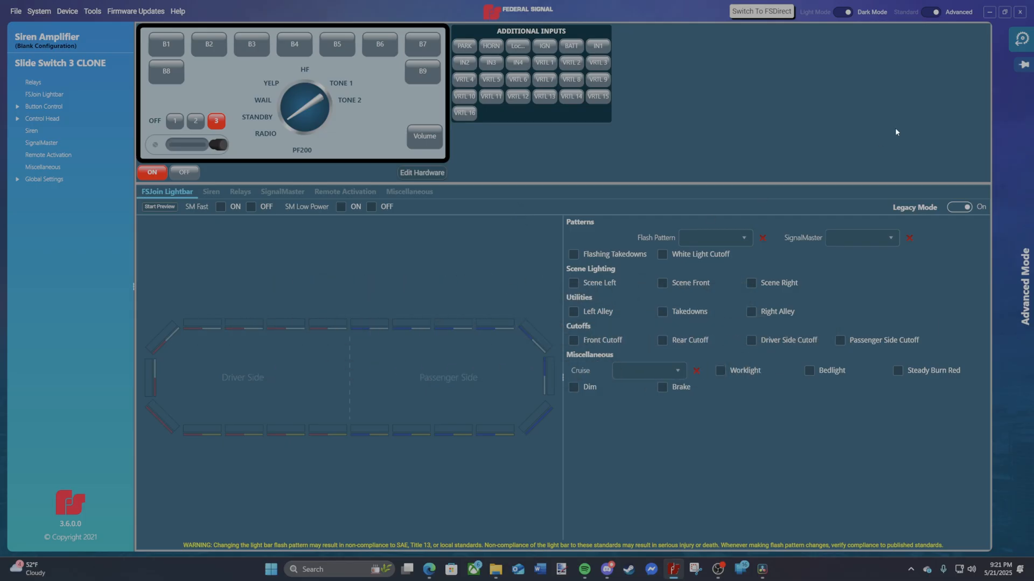
left_click(1019, 39)
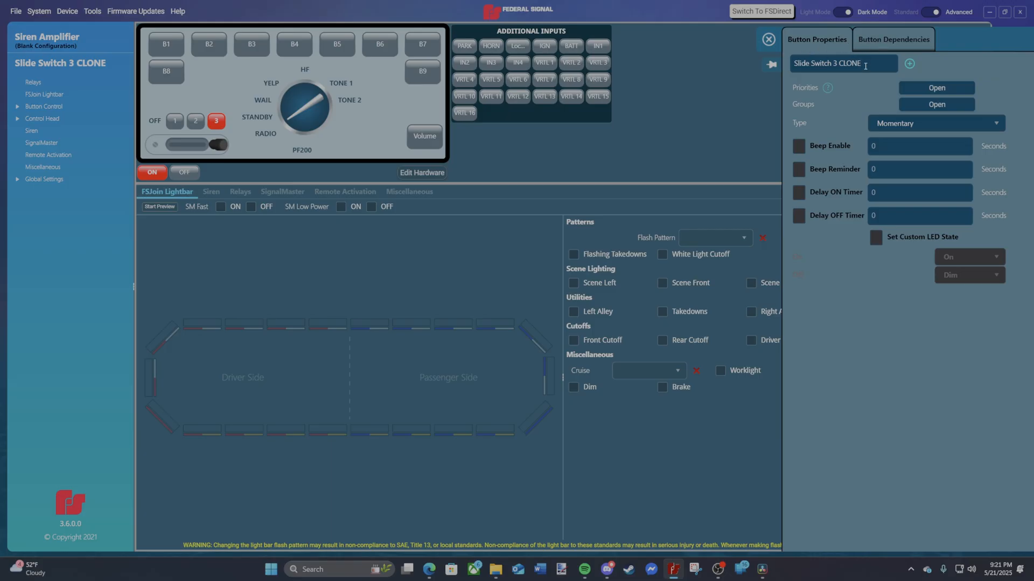
key("BackSpace")
key("BackSpace")
key("BackSpace")
key("BackSpace")
key("BackSpace")
type("Park")
Bring in the PARK input and make Slide Switch 3 Park depend on PARK being on.
left_click(874, 44)
left_click(829, 129)
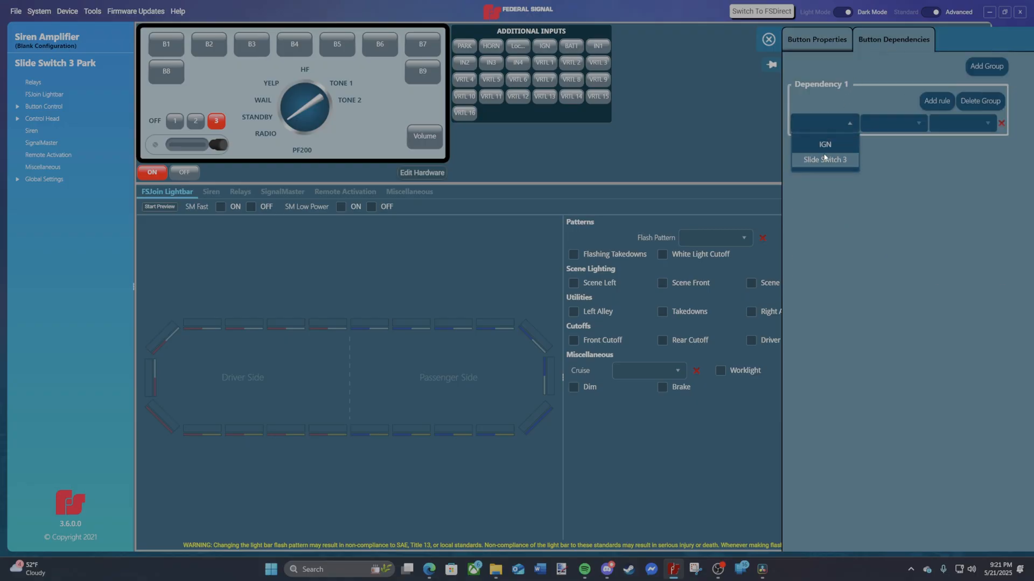
left_click(905, 173)
left_click(464, 46)
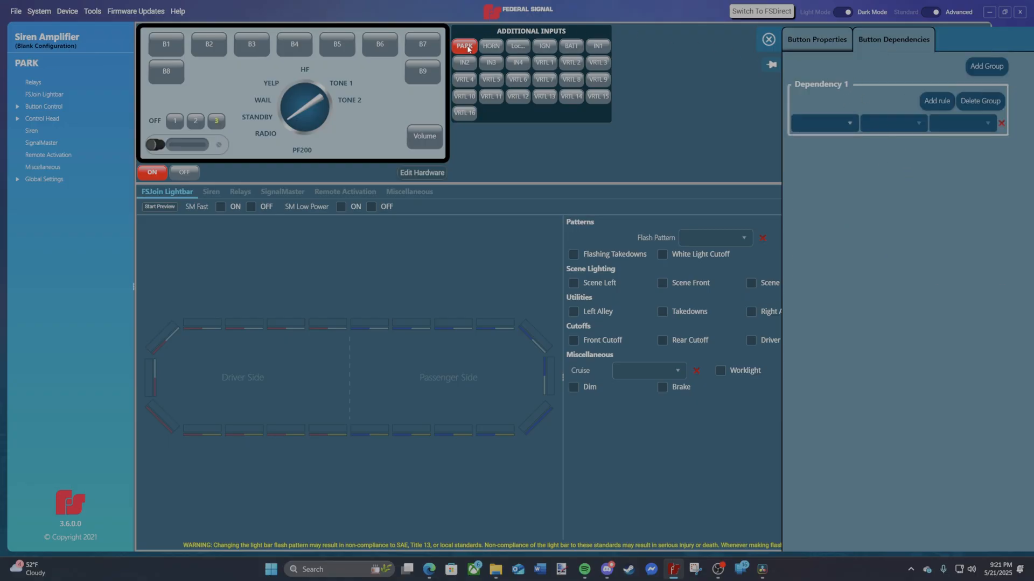
right_click(215, 118)
mouse_move(249, 184)
left_click(350, 193)
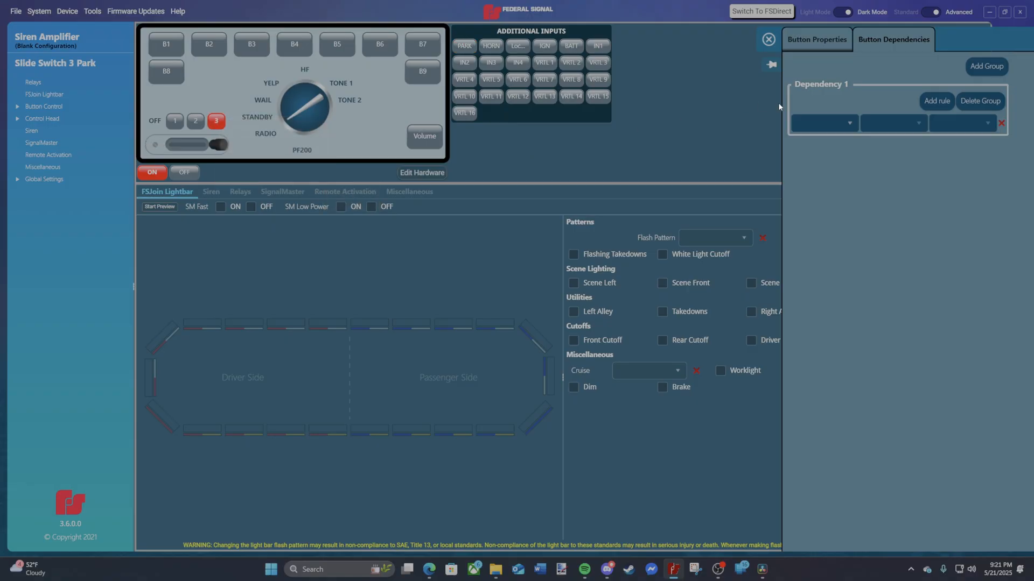
left_click(831, 123)
left_click(824, 160)
left_click(769, 40)
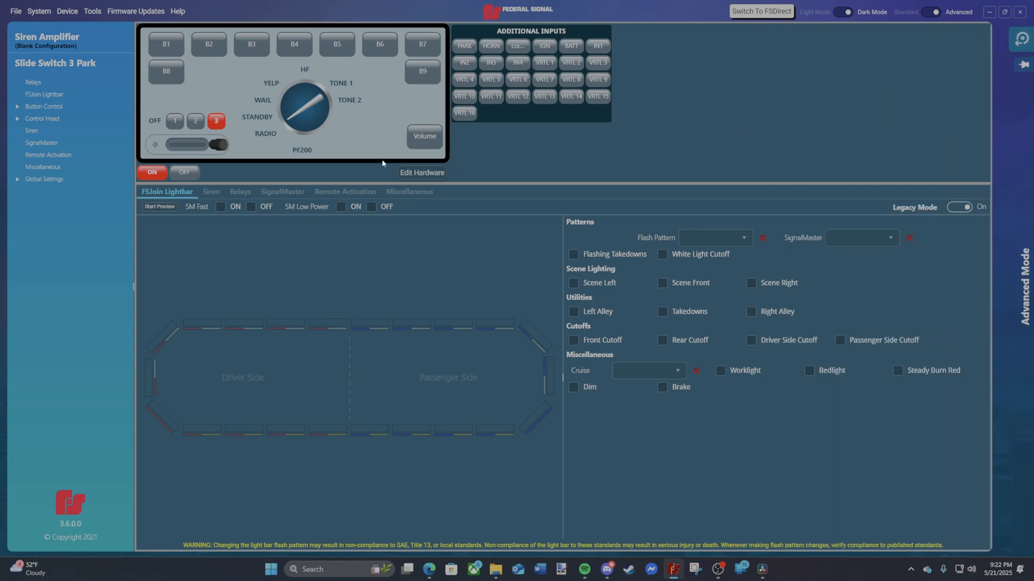
Edit the Slide Switch 3 Park feature, set its flash pattern to Ping Pong and preview it.
right_click(216, 123)
left_click(498, 164)
right_click(216, 127)
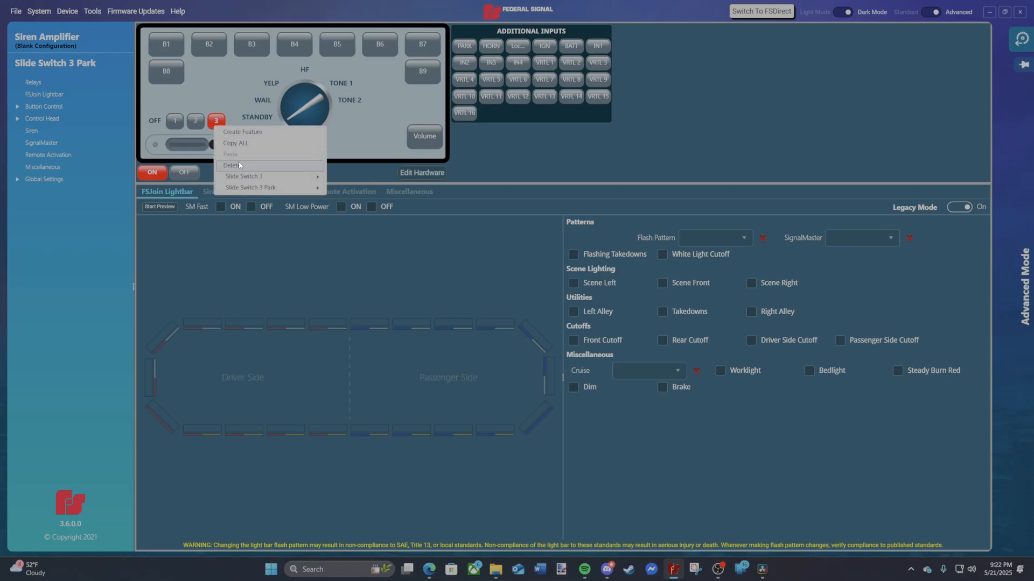
mouse_move(244, 177)
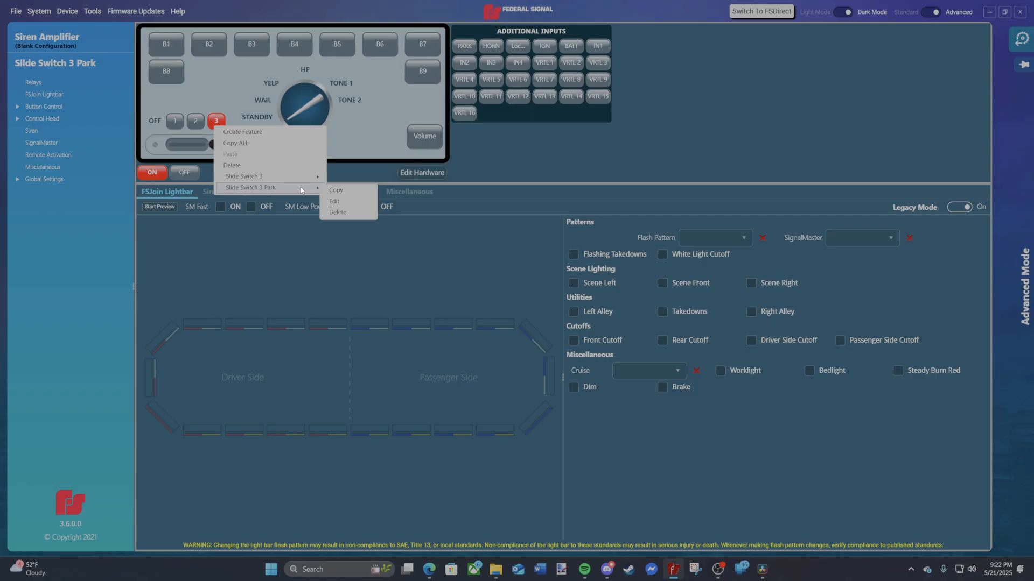
left_click(349, 201)
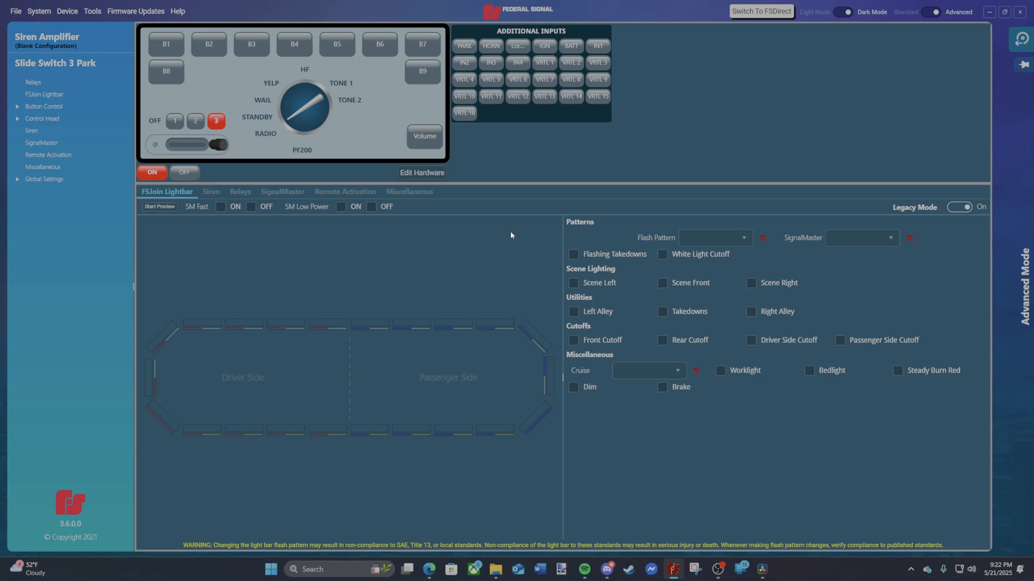
left_click(716, 237)
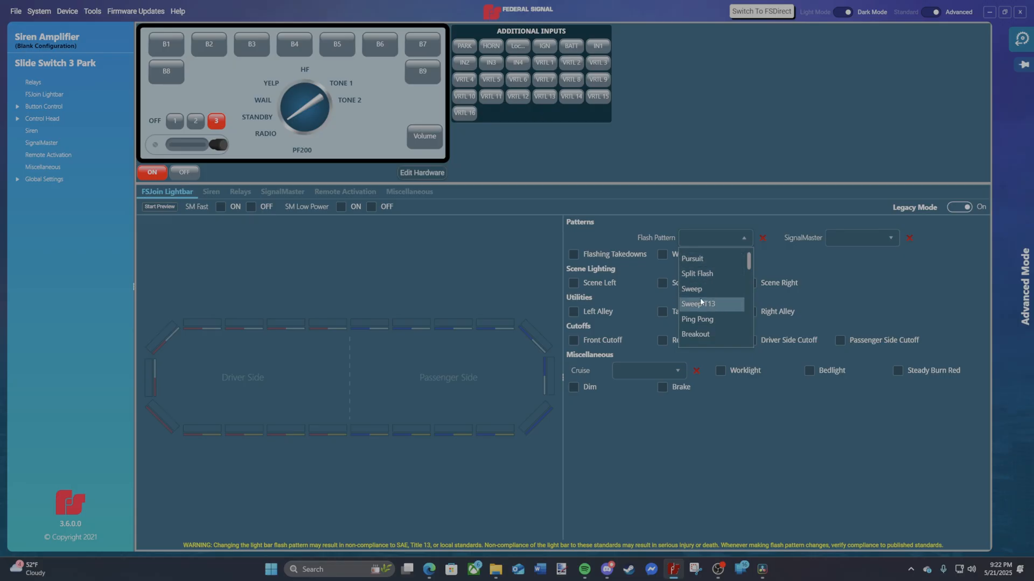
left_click(697, 320)
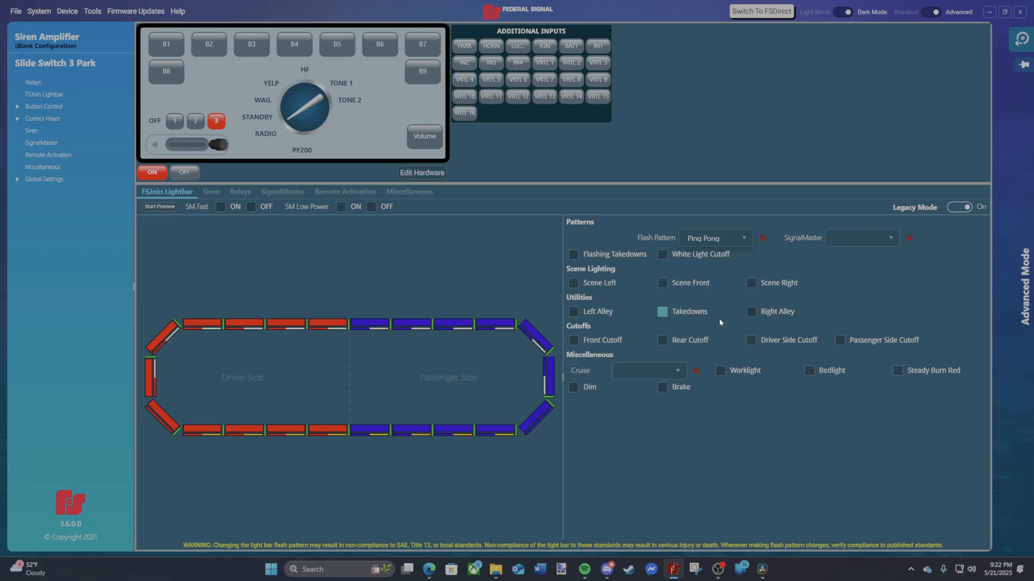
left_click(157, 208)
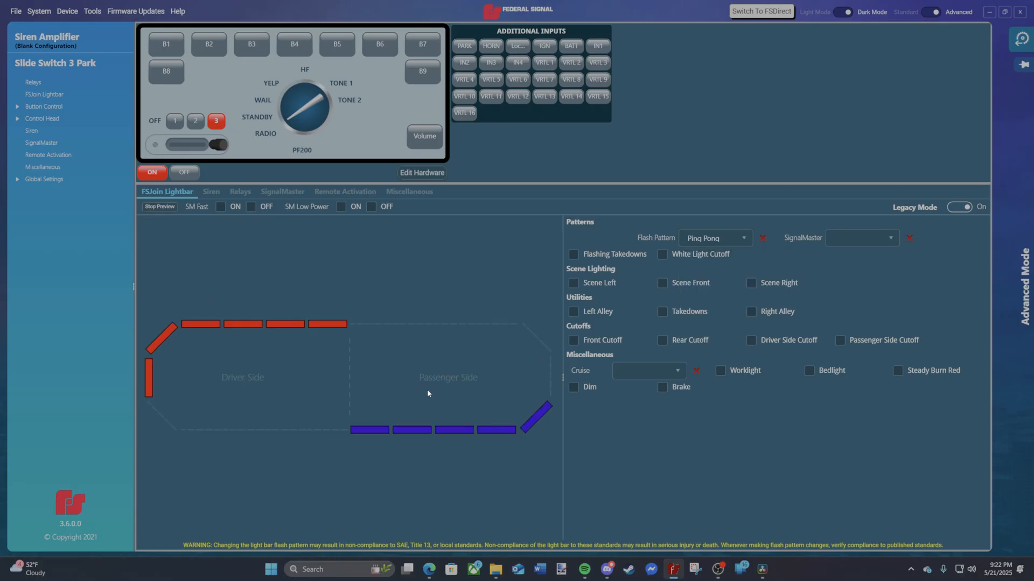
left_click(160, 207)
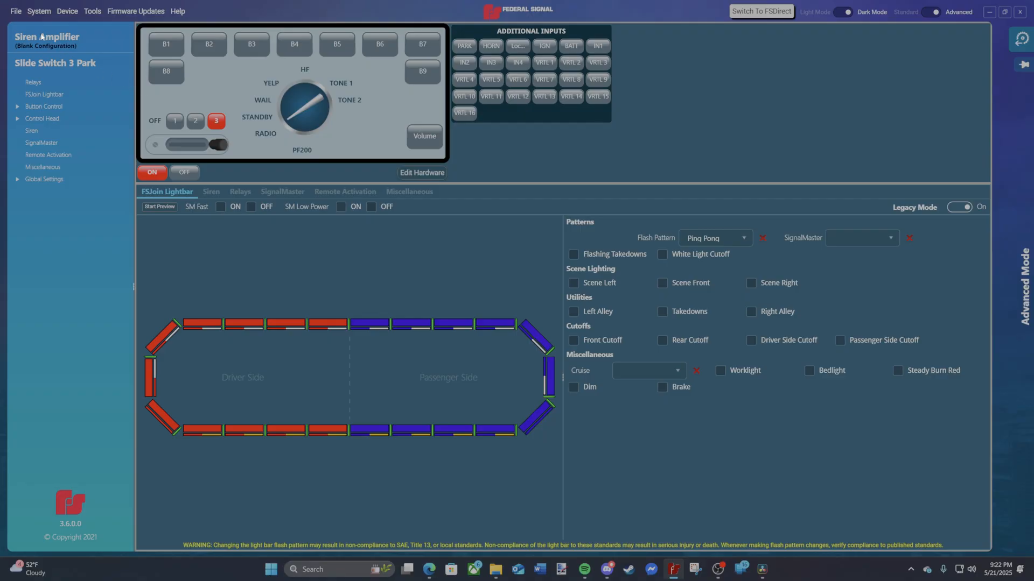
Move IGN to the highest position in the system's priority settings, above PARK.
left_click(37, 17)
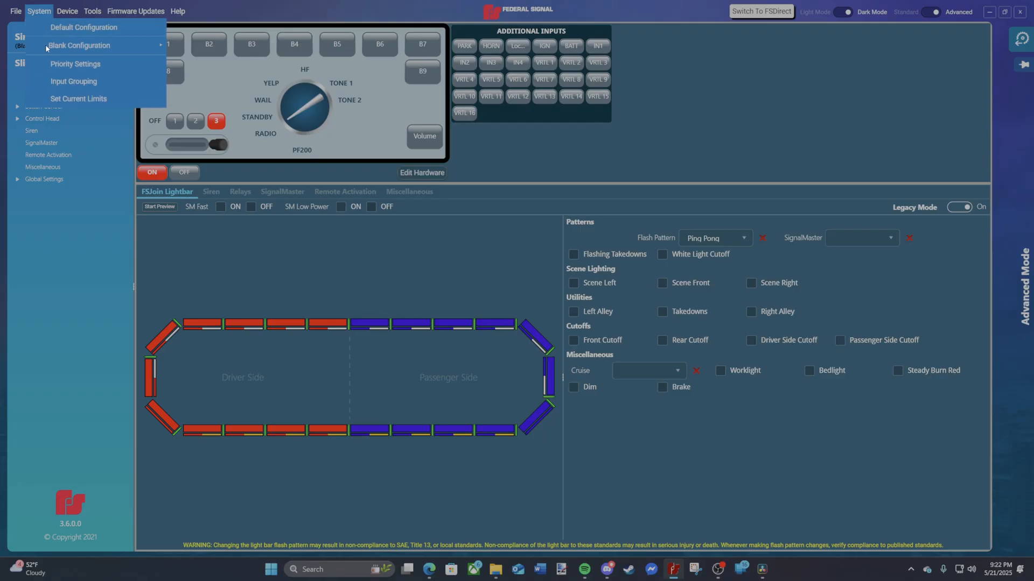
left_click(51, 68)
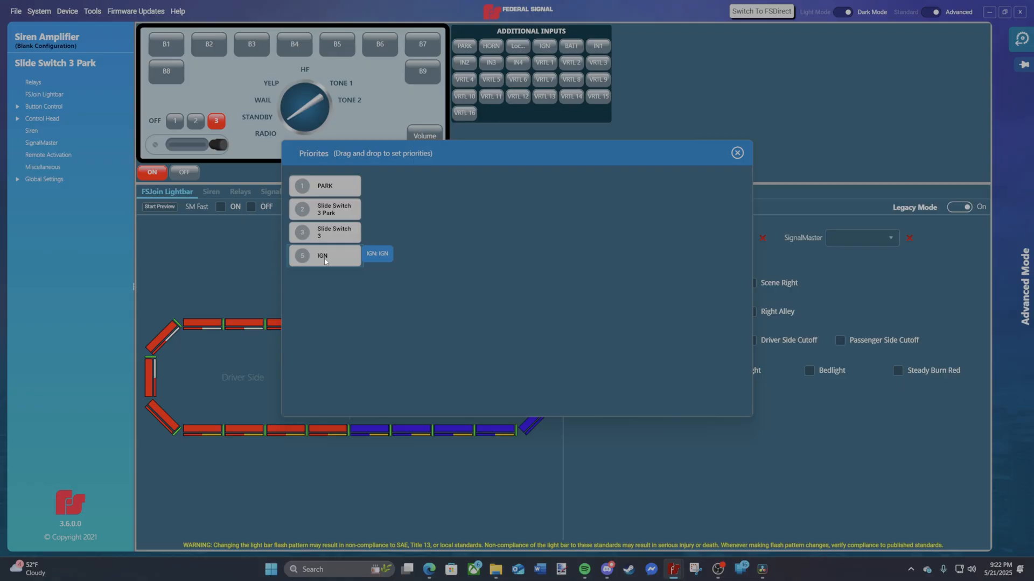
left_click_drag(325, 261, 334, 188)
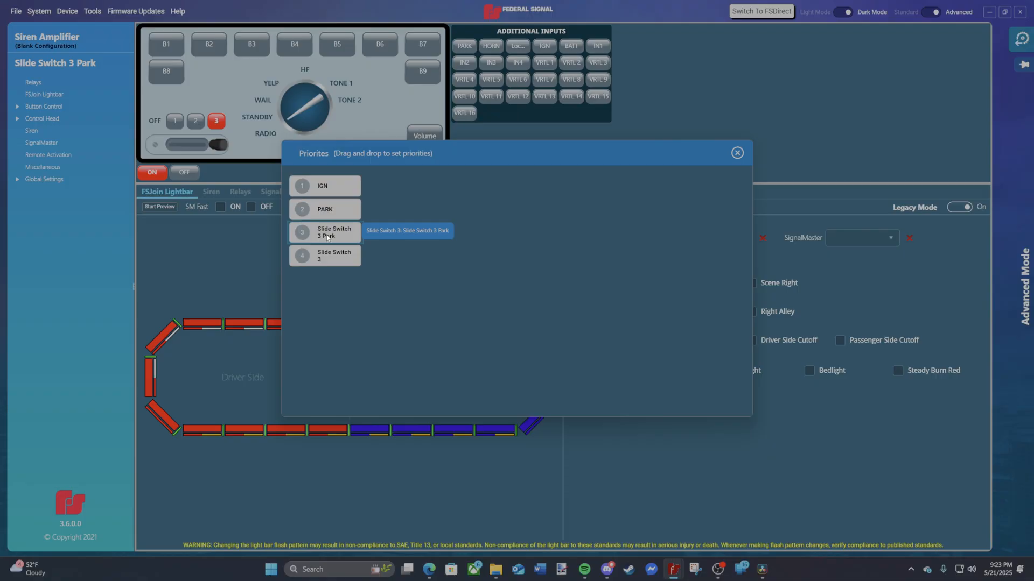
left_click(737, 153)
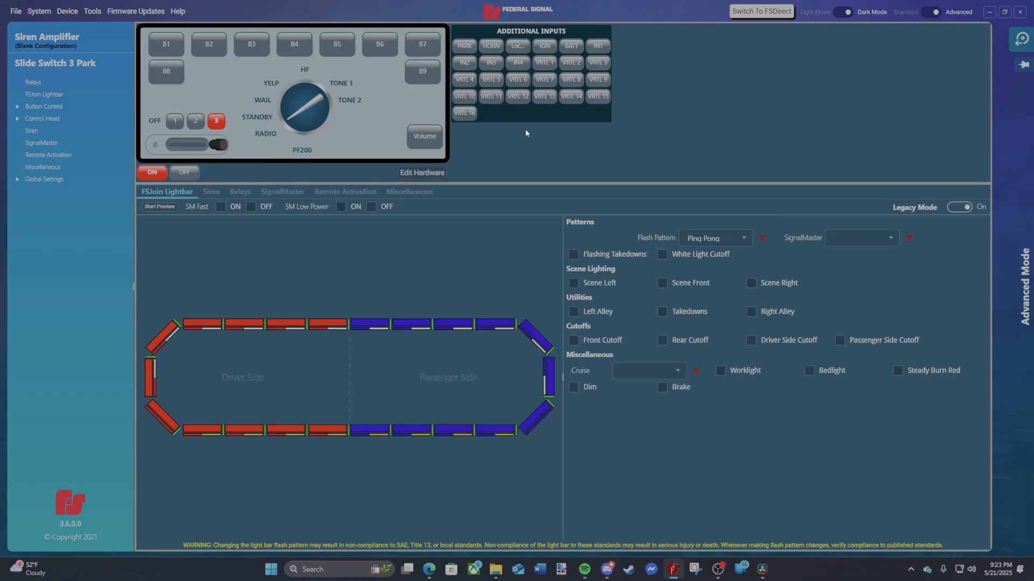
Open the base Slide Switch 3 feature and preview its Pursuit flash pattern.
right_click(217, 122)
mouse_move(280, 174)
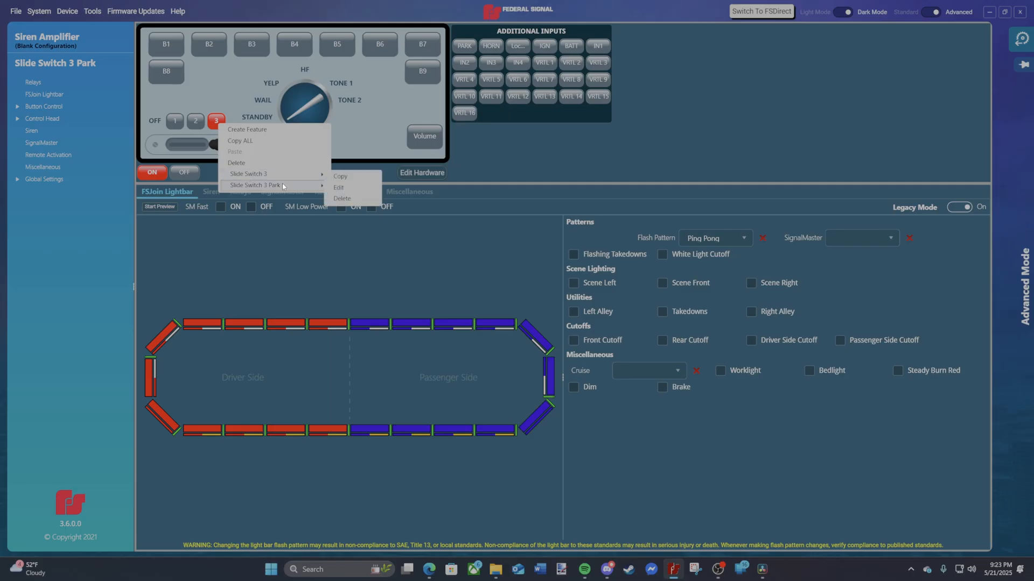
left_click(346, 192)
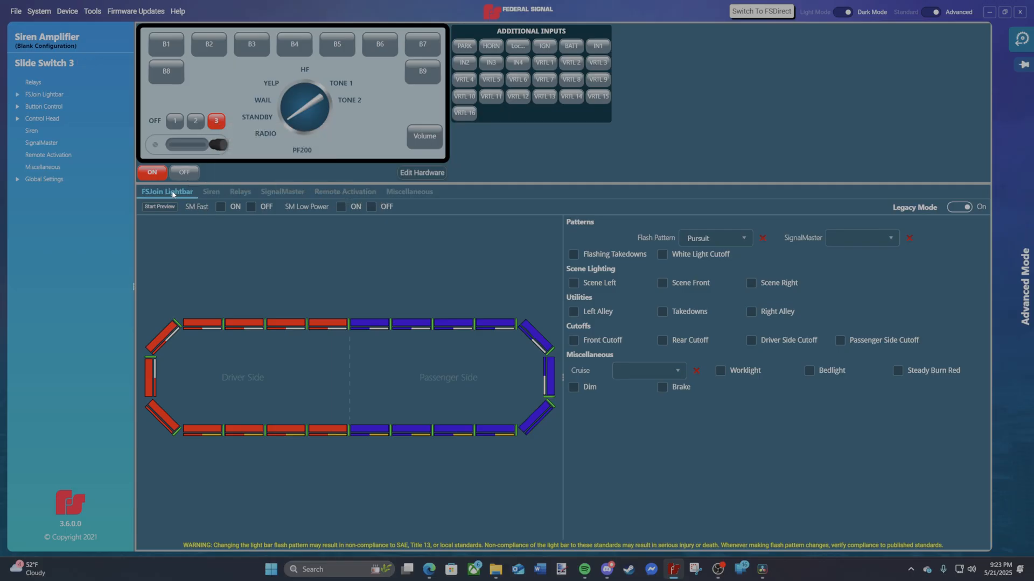
left_click(160, 208)
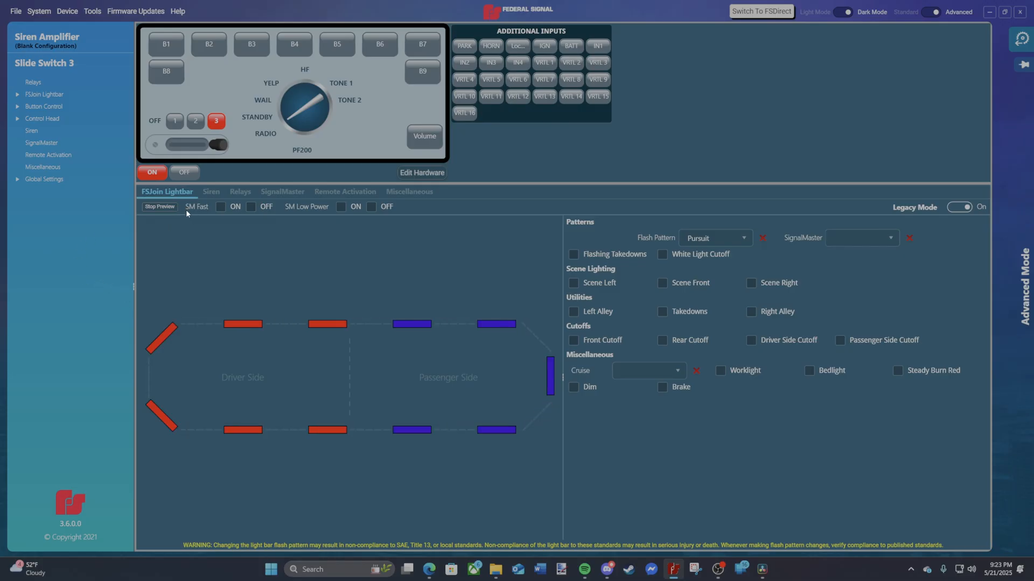
left_click(160, 207)
Open the Slide Switch 3 Park feature and preview its Ping Pong flash pattern.
right_click(215, 122)
mouse_move(241, 184)
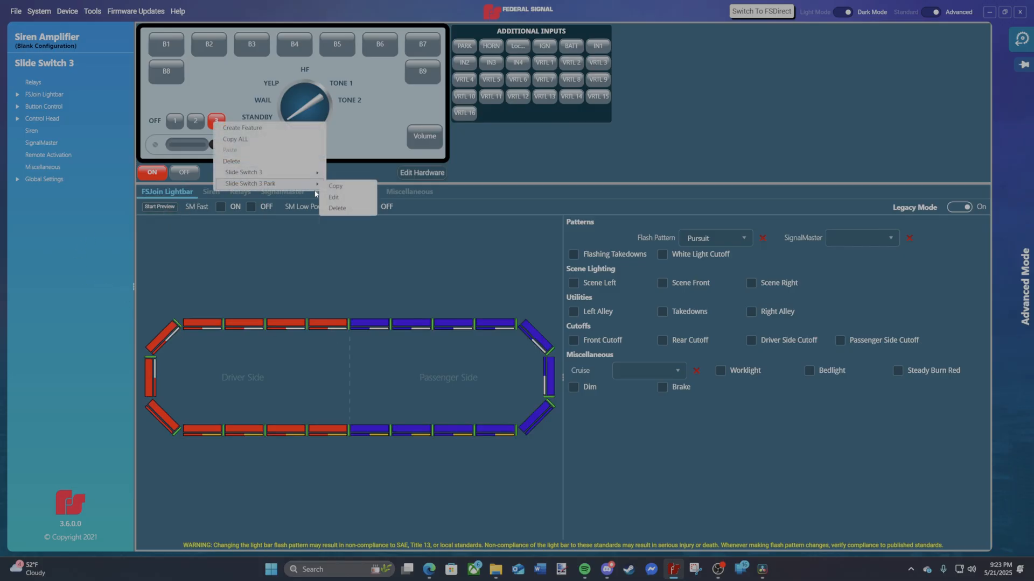
left_click(335, 198)
left_click(160, 206)
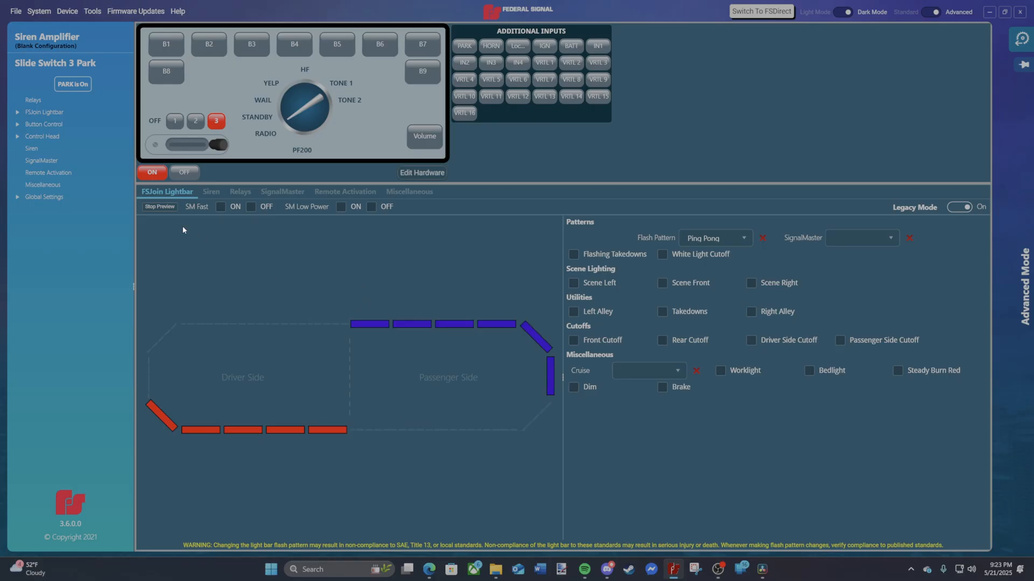
left_click(160, 208)
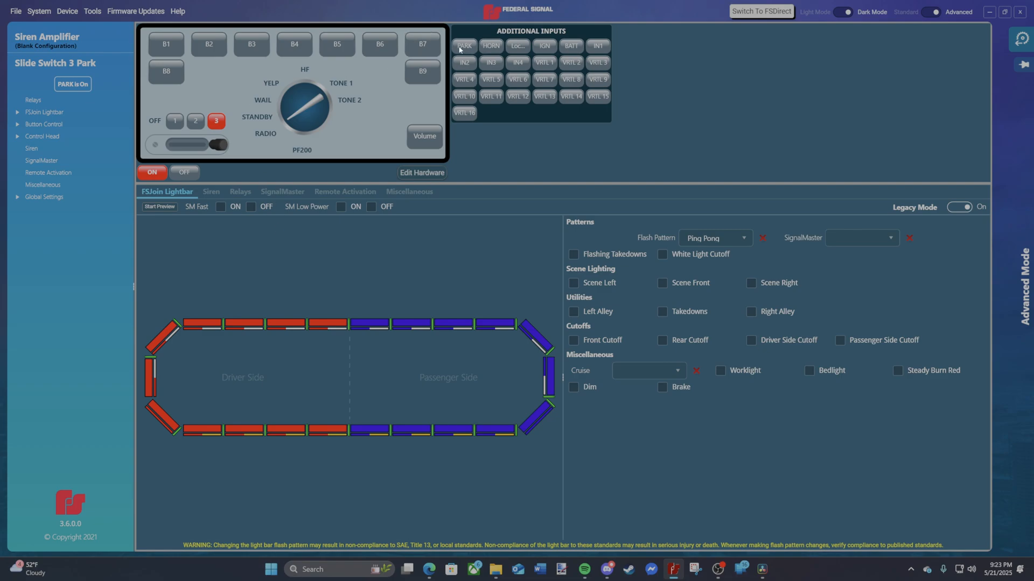
Enable the OBD-II cable in the amplifier's hardware configuration, keeping the 2020 Ford Police Interceptor Utility as vehicle, and return to programming.
left_click(419, 173)
left_click(729, 91)
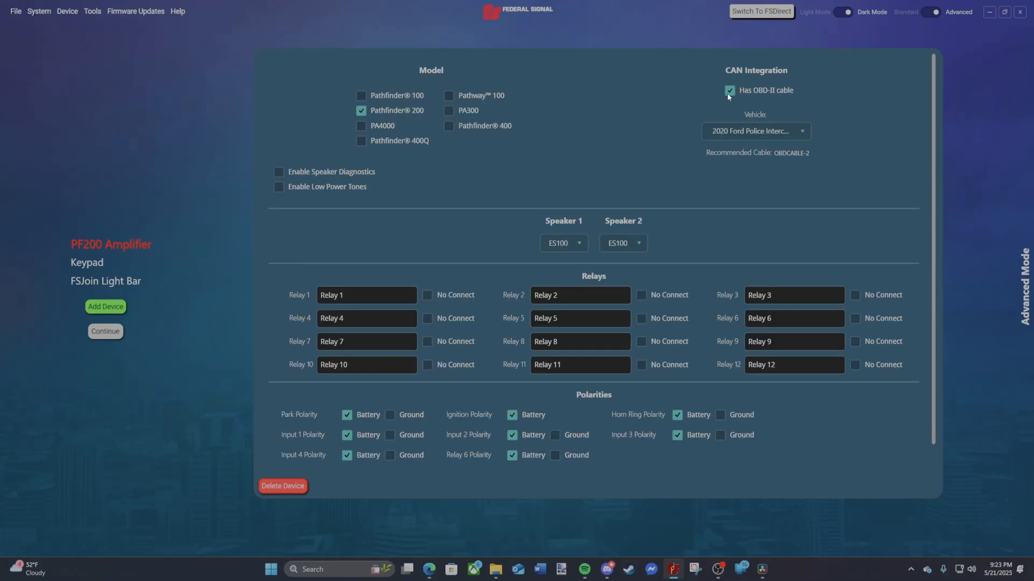
left_click(730, 135)
scroll(727, 205, "down", 3)
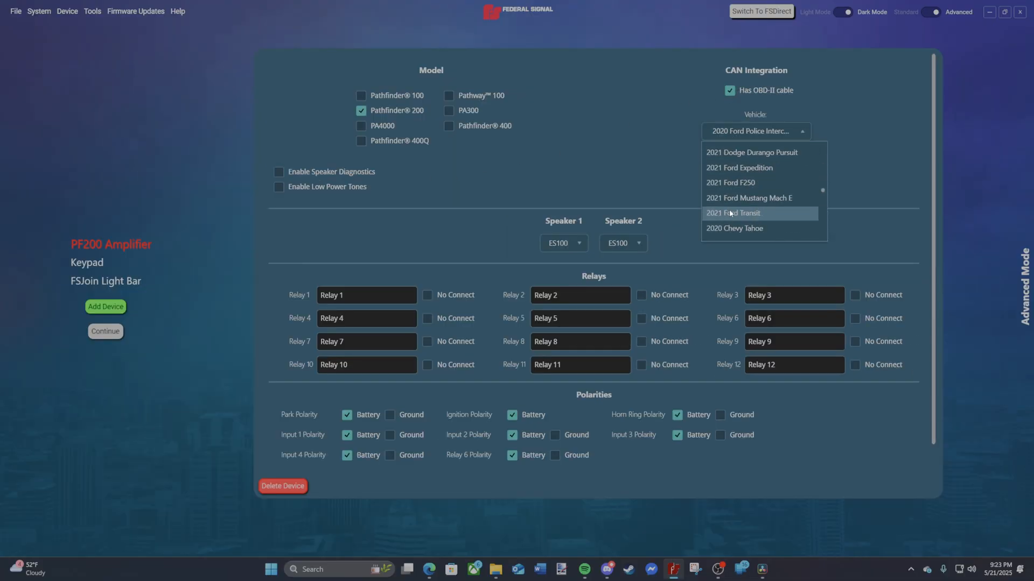
left_click(726, 132)
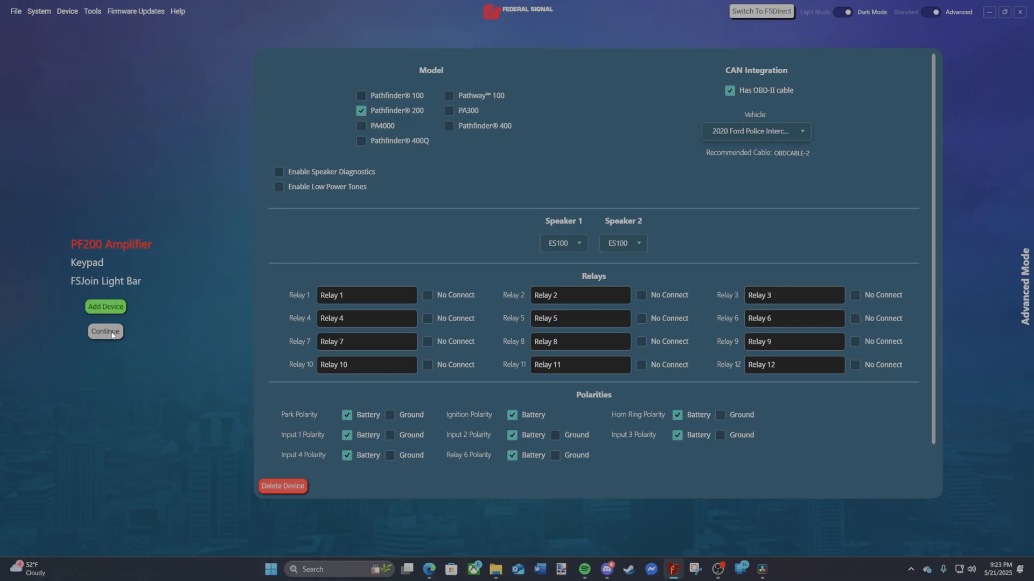
left_click(106, 331)
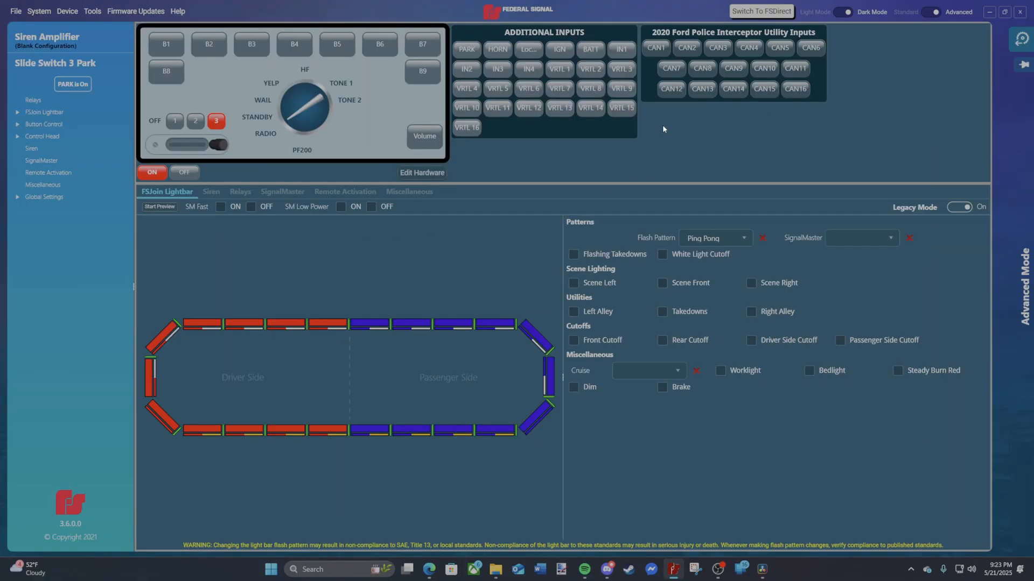
With button B1 selected, assign the Transmission Range signal to CAN1 in the vehicle's CAN inputs.
left_click(173, 43)
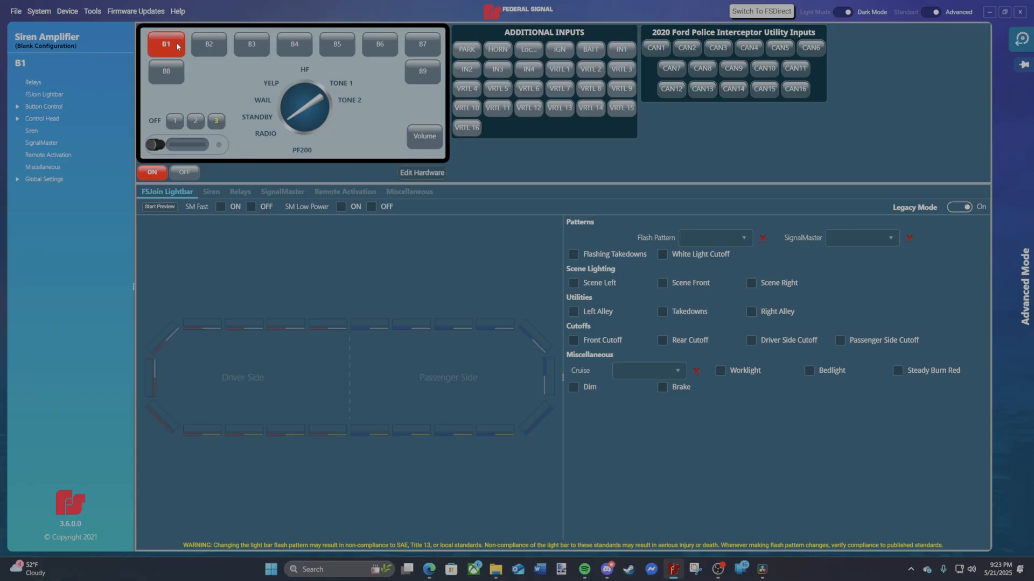
left_click(1023, 42)
left_click(910, 79)
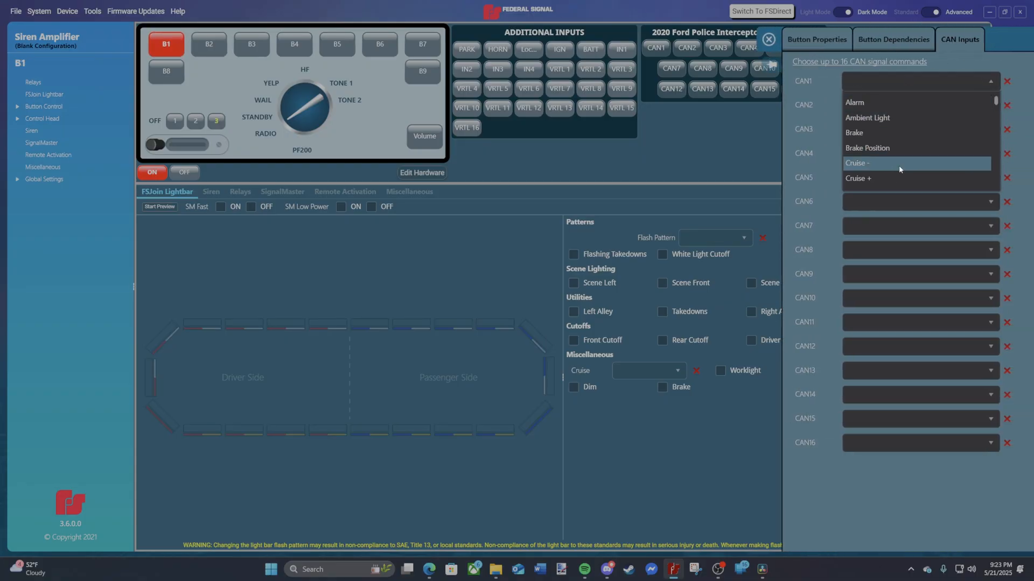
scroll(894, 170, "down", 5)
scroll(879, 171, "down", 5)
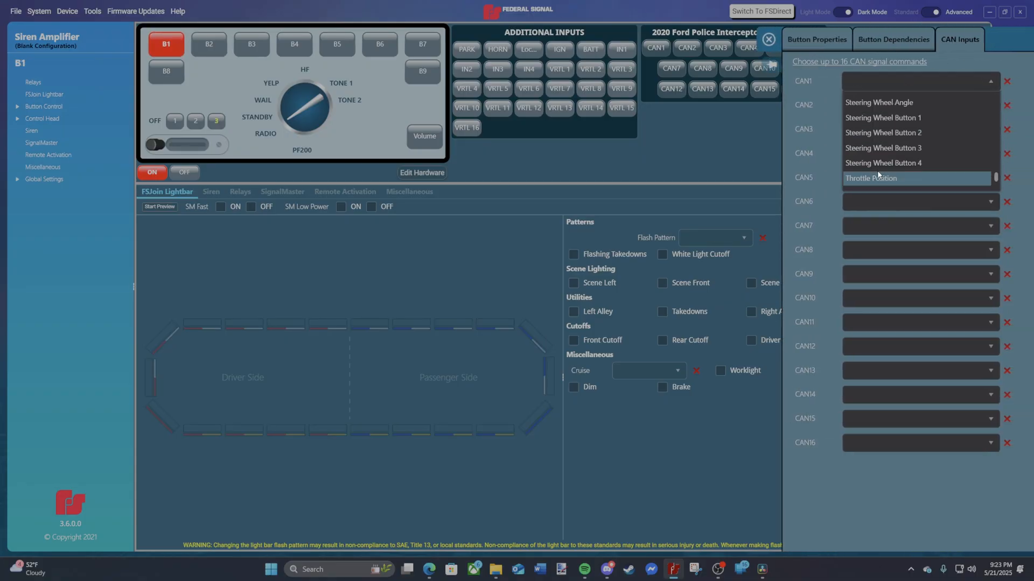
left_click(875, 147)
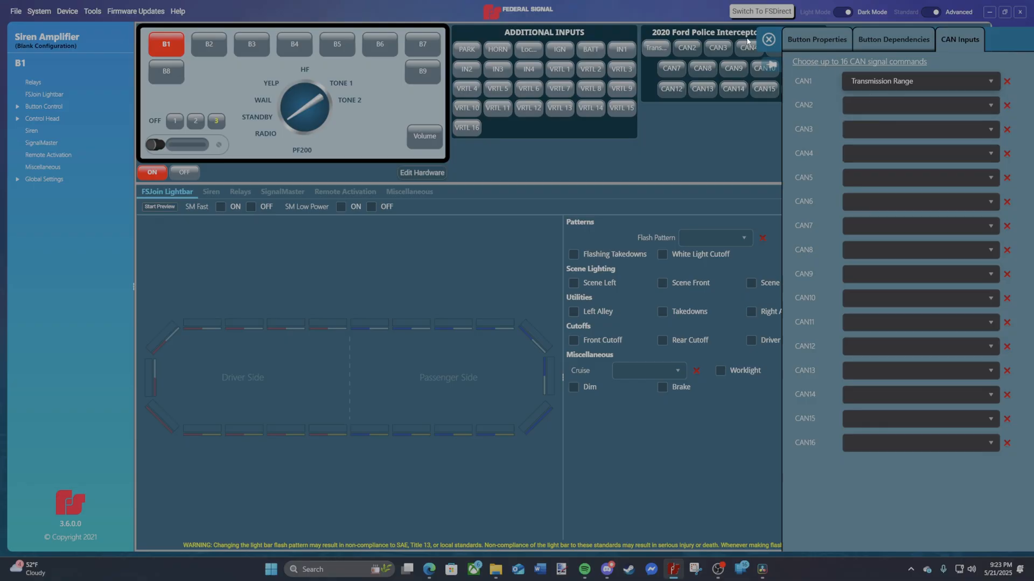
left_click(768, 39)
Set the Transmission Range input's primary value to Park and rename the input Park Kill.
left_click(659, 47)
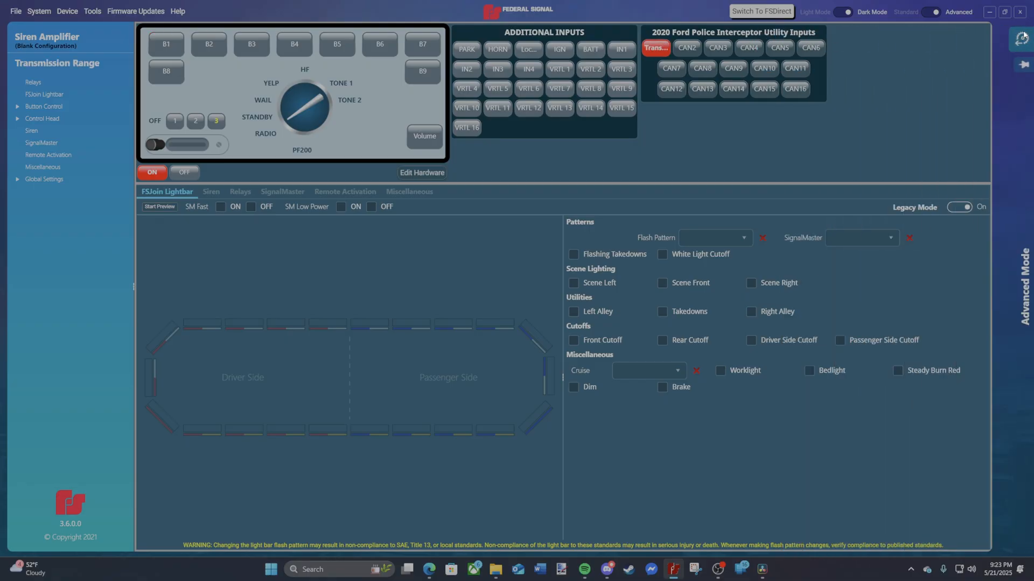
left_click(1021, 41)
left_click(829, 47)
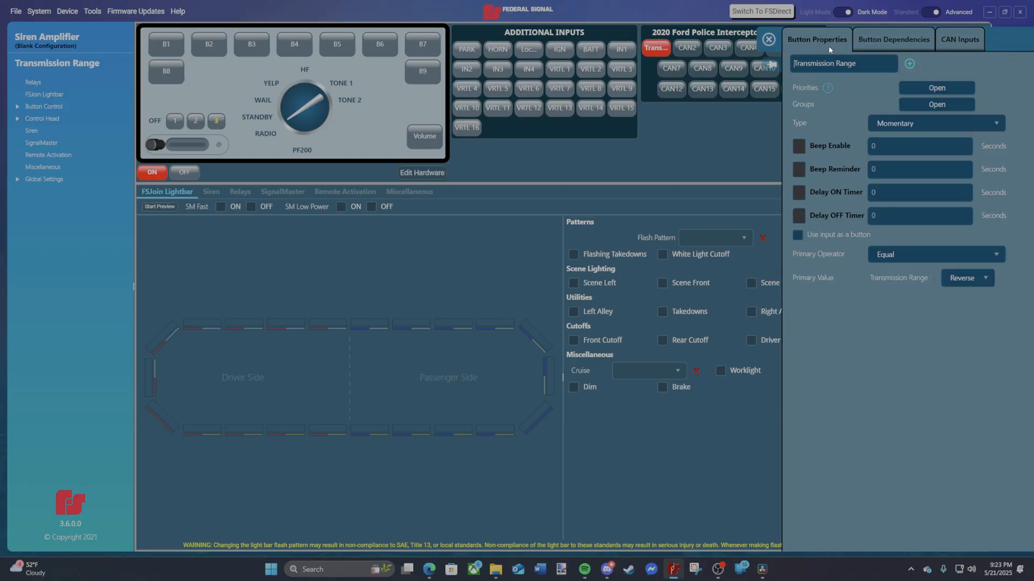
left_click(961, 276)
left_click(956, 299)
left_click_drag(857, 64, 794, 63)
type("Par")
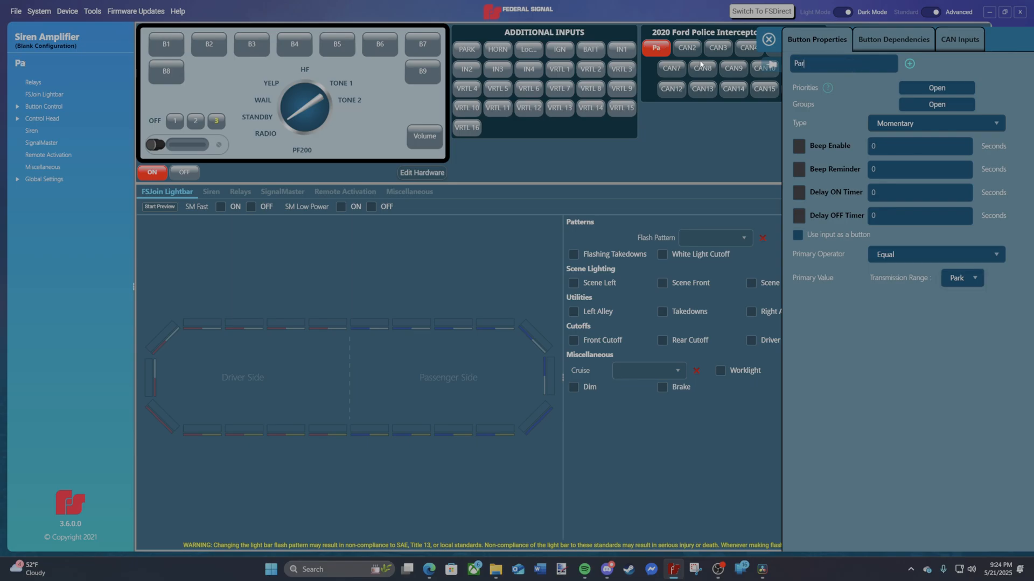
type("k Kill")
left_click(768, 40)
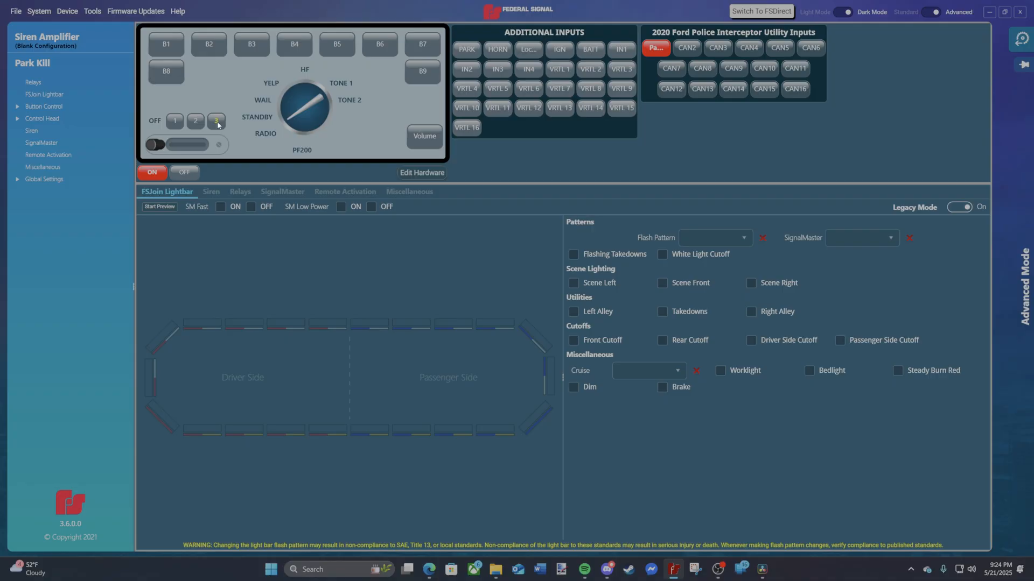
Edit the Slide Switch 3 Park feature and change its dependency rule to Park Kill is Park.
right_click(218, 125)
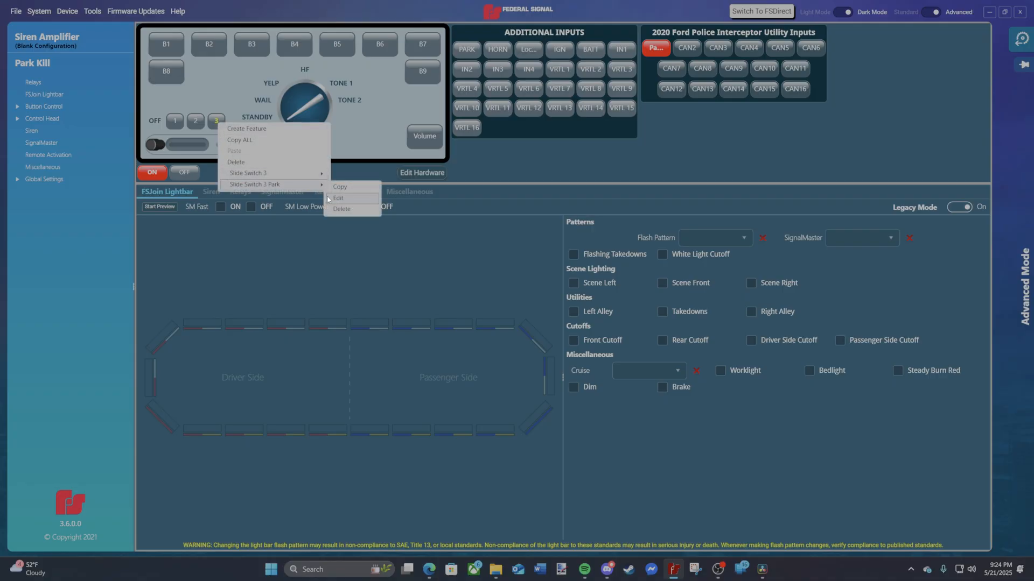
left_click(330, 198)
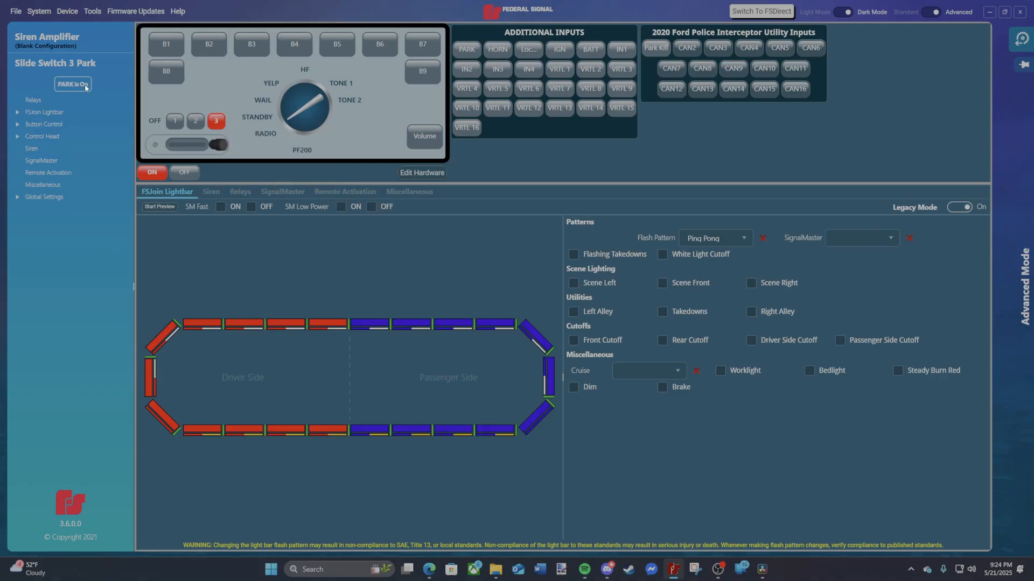
left_click(1021, 42)
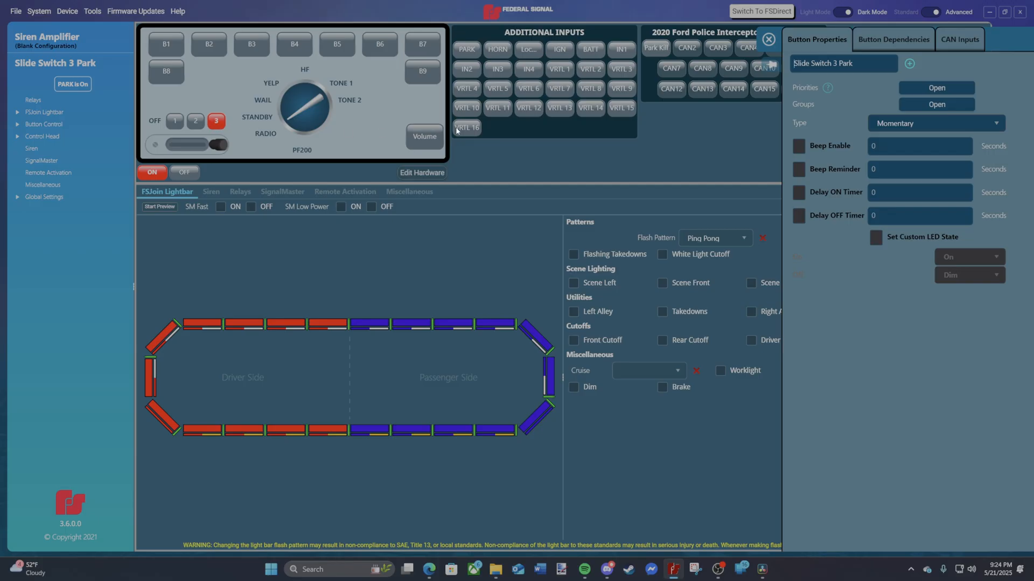
left_click(874, 49)
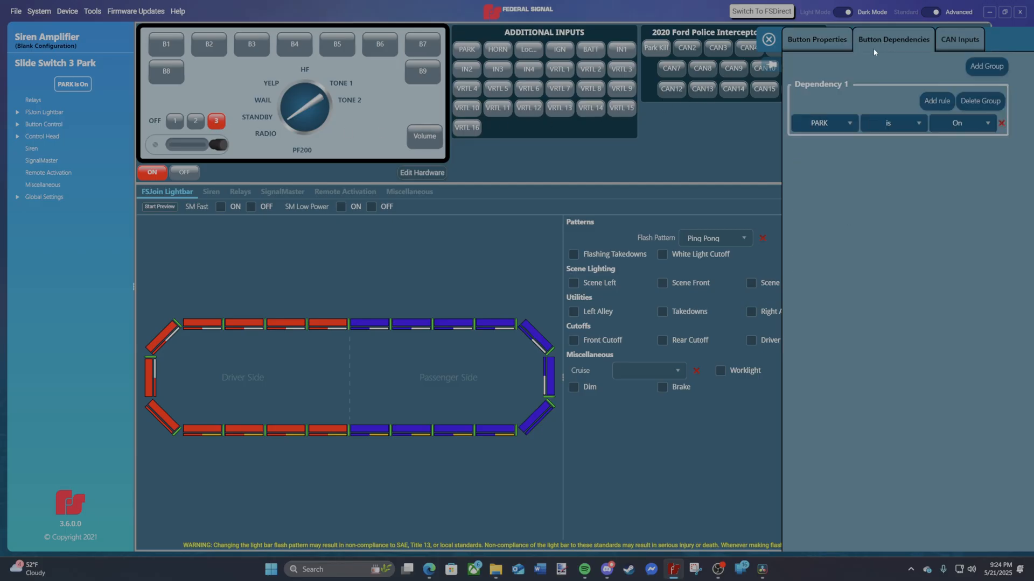
left_click(821, 123)
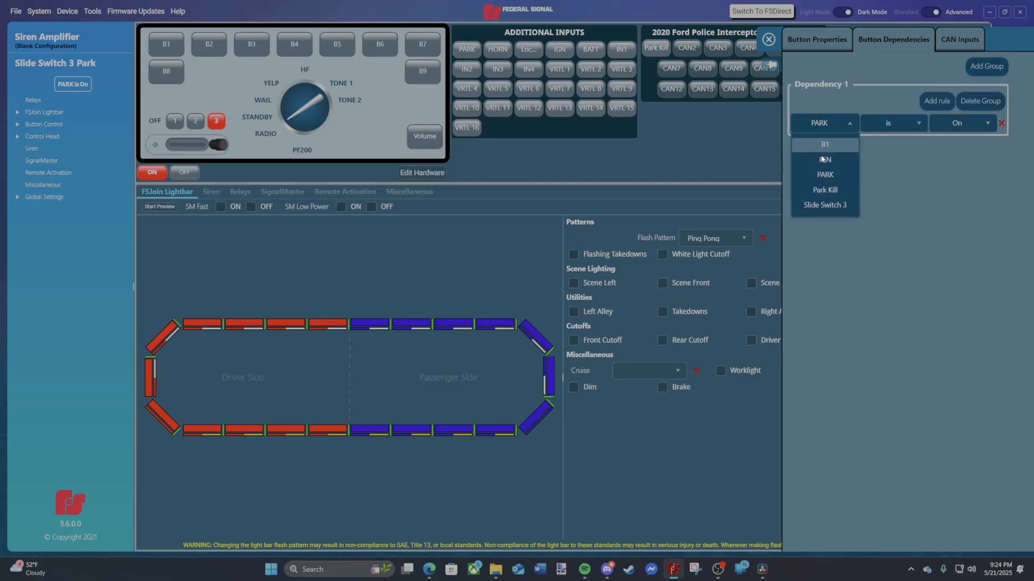
left_click(815, 190)
left_click(962, 122)
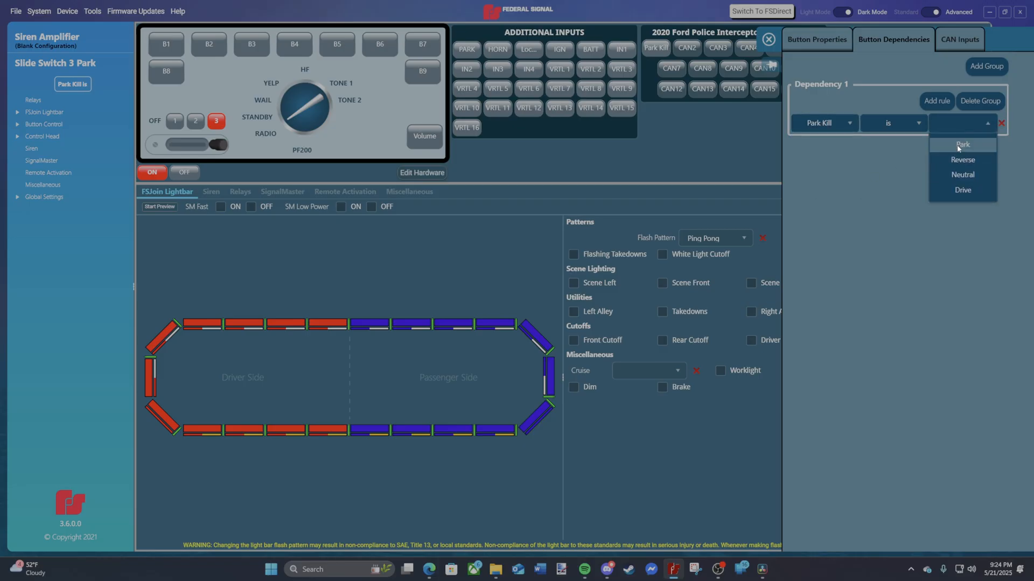
left_click(957, 146)
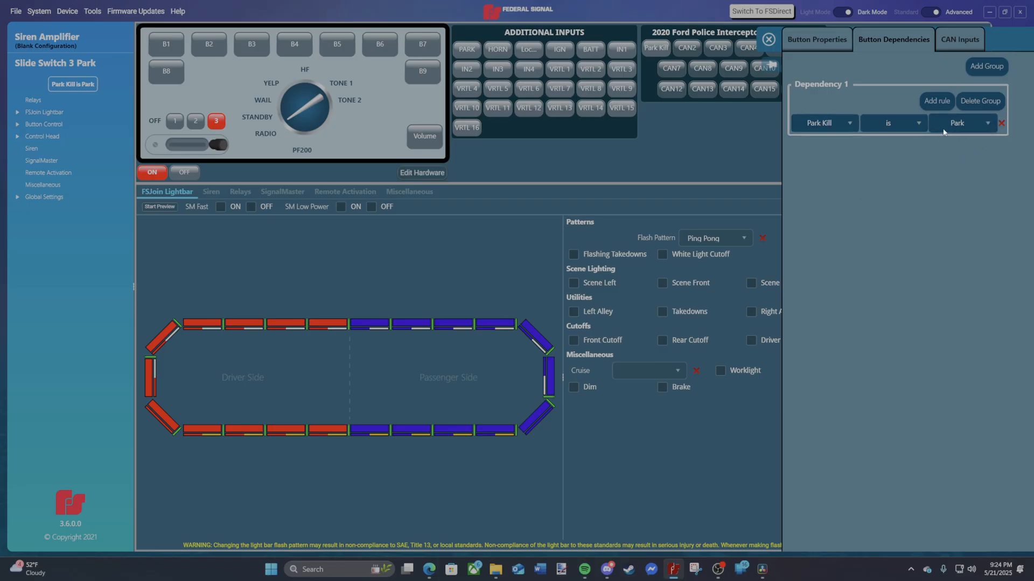
Return the Slide Switch 3 Park dependency rule to PARK is On and close the button settings.
left_click(854, 123)
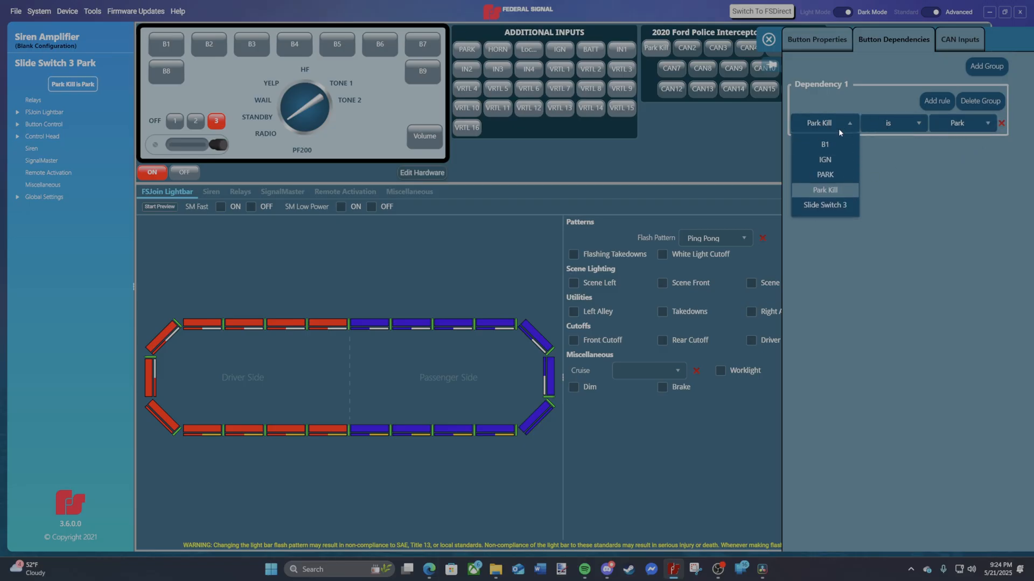
left_click(816, 176)
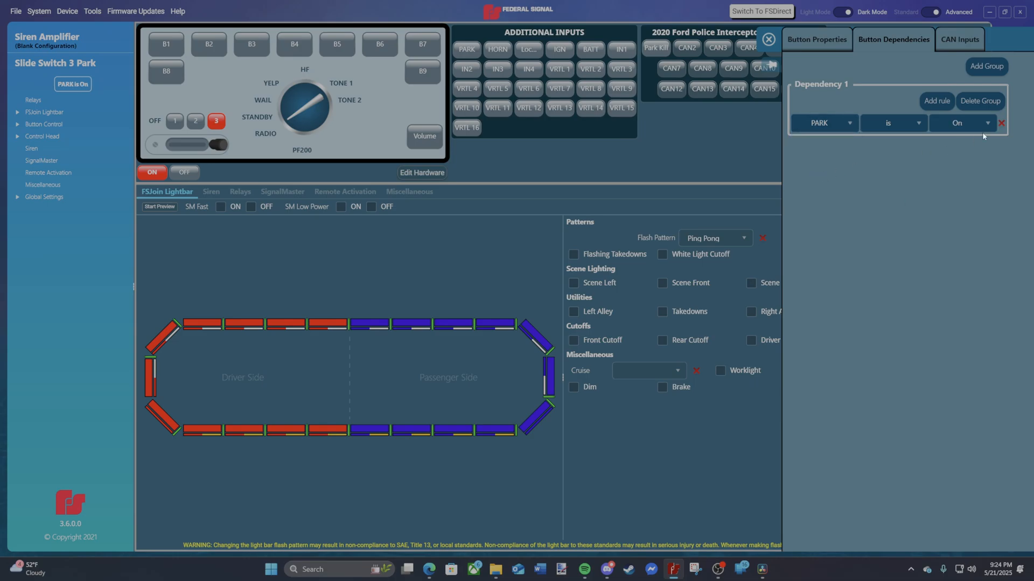
left_click(769, 40)
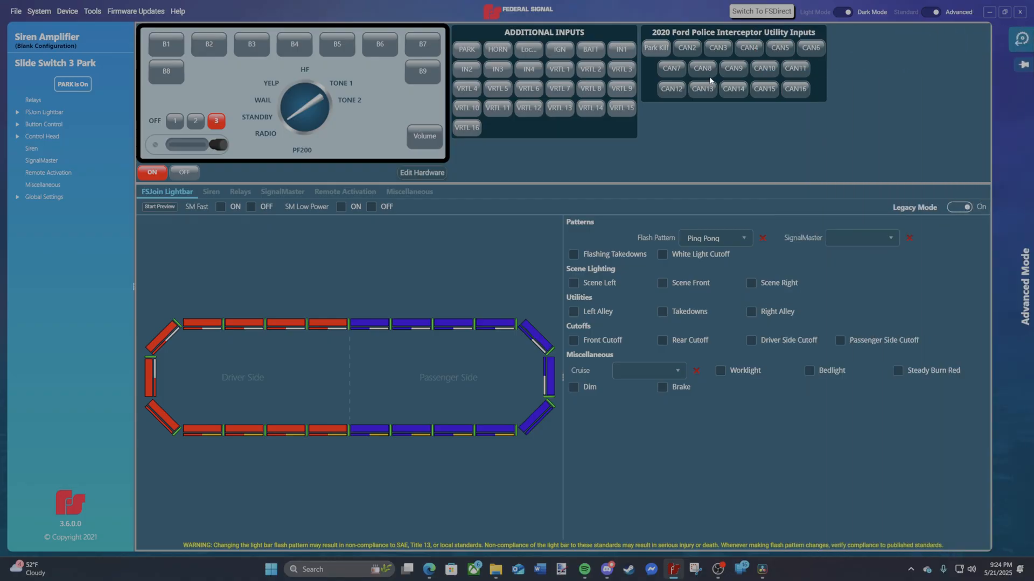